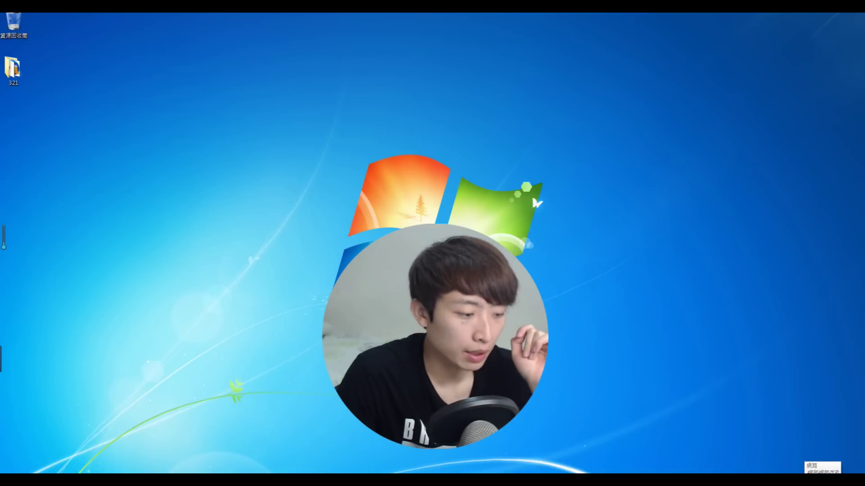
Step: Open Windows Firewall's advanced settings from the Control Panel and display the inbound rules
key(super)
click(149, 282)
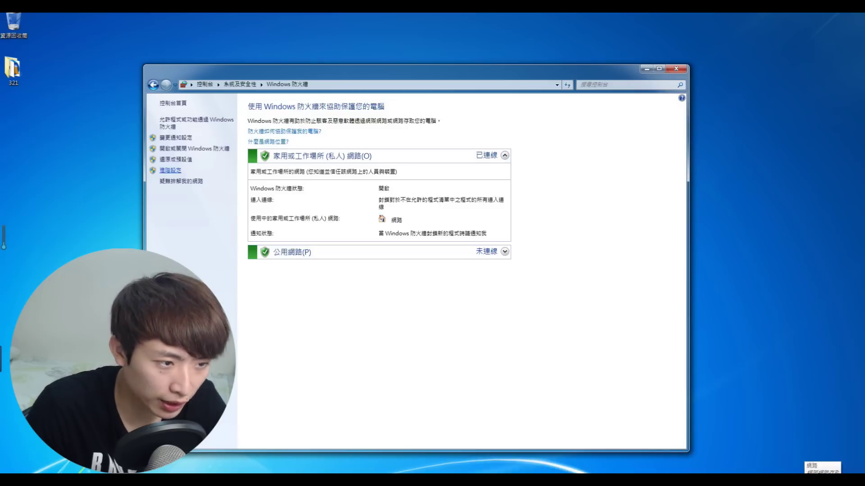
click(170, 170)
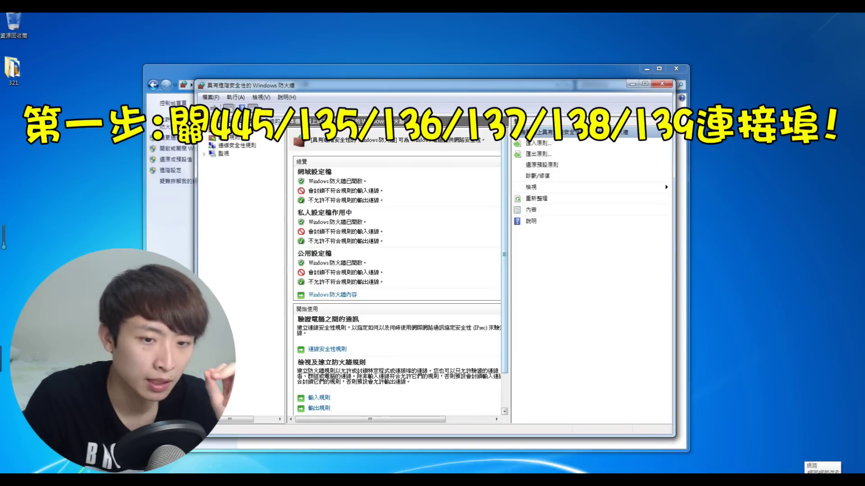
scroll(397, 275, down, 2)
scroll(396, 275, up, 2)
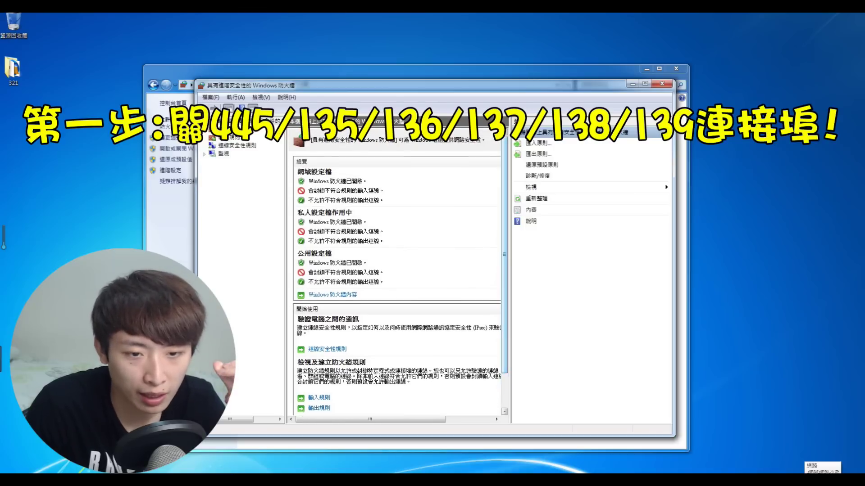
click(228, 130)
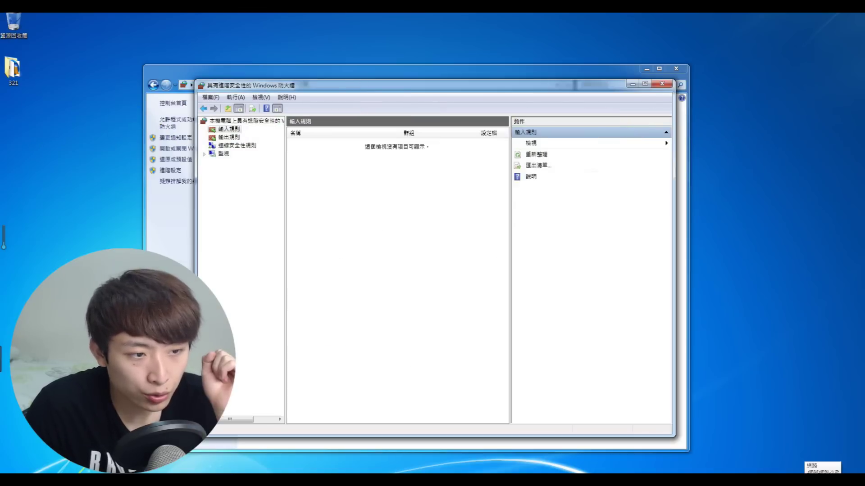
Step: Look through the inbound rules and examine the existing "wanna cry ban setting" and "wanna cry ban setting2" block rules
scroll(394, 274, down, 20)
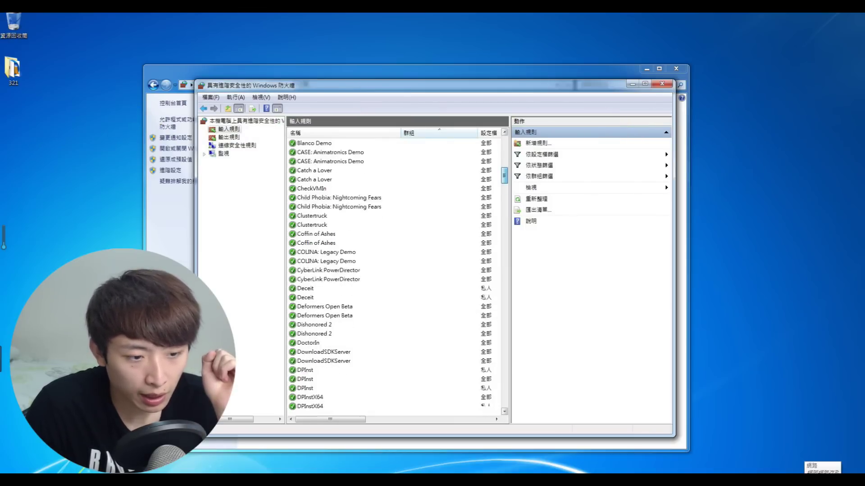
scroll(394, 275, up, 20)
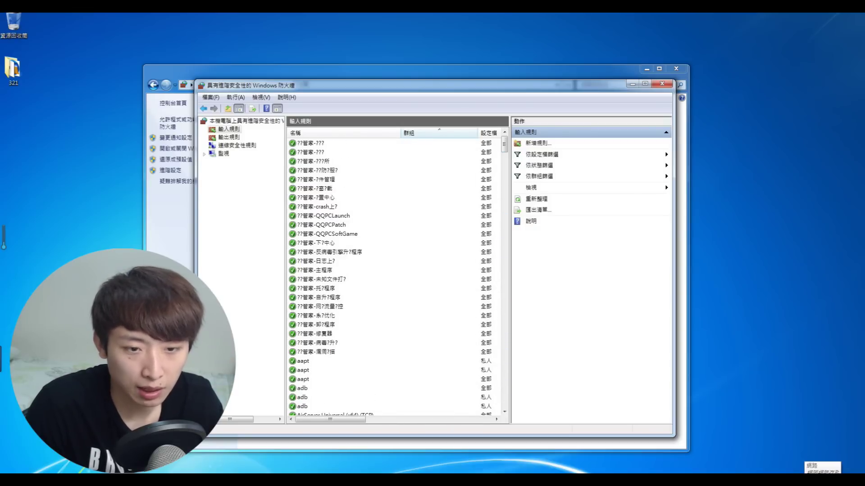
scroll(394, 274, down, 15)
drag(504, 189, 505, 250)
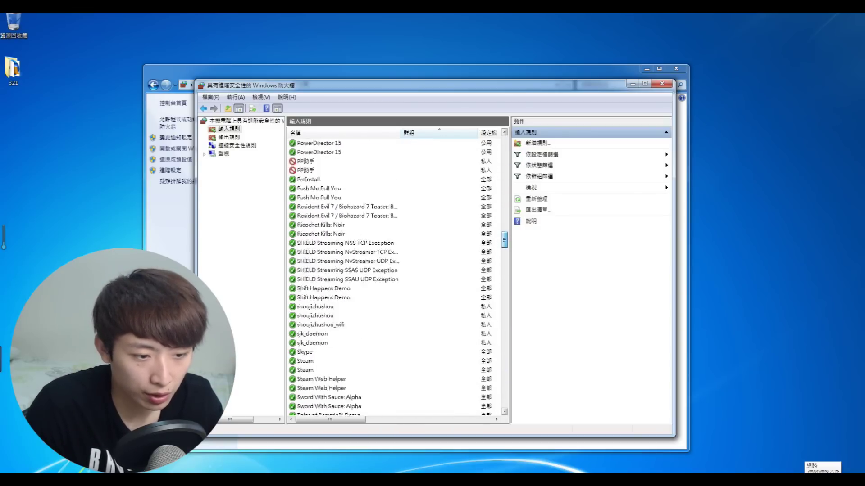
click(325, 261)
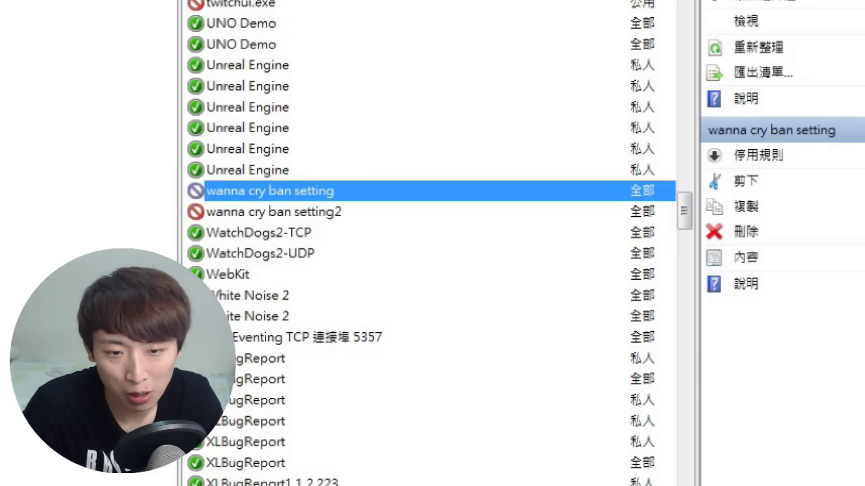
click(273, 211)
click(270, 191)
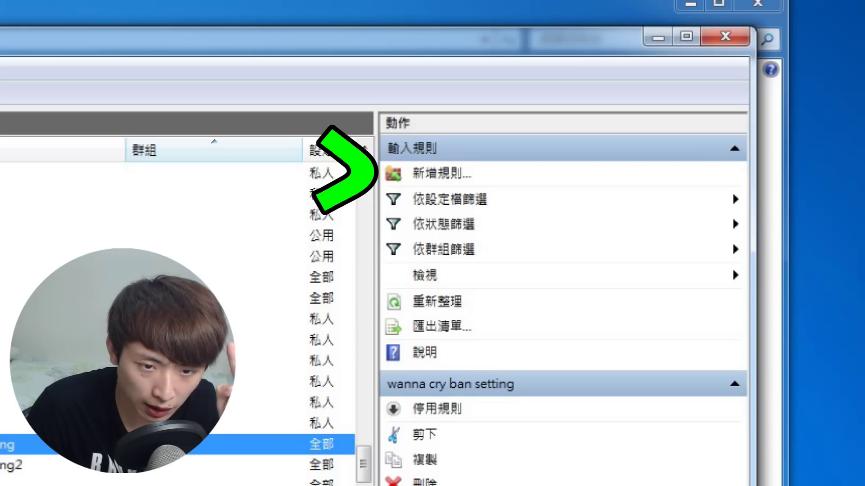
Step: Begin a new inbound rule of the port type, applying to TCP and the specific local ports 445,139
click(441, 173)
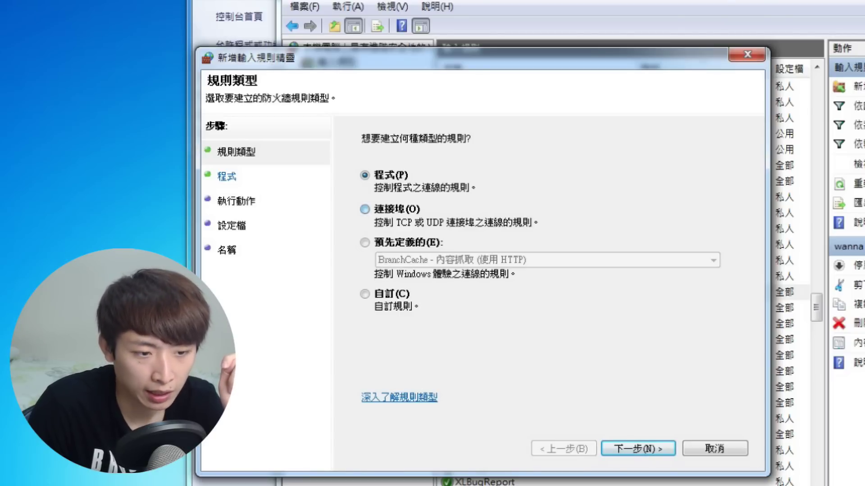
click(364, 209)
click(638, 449)
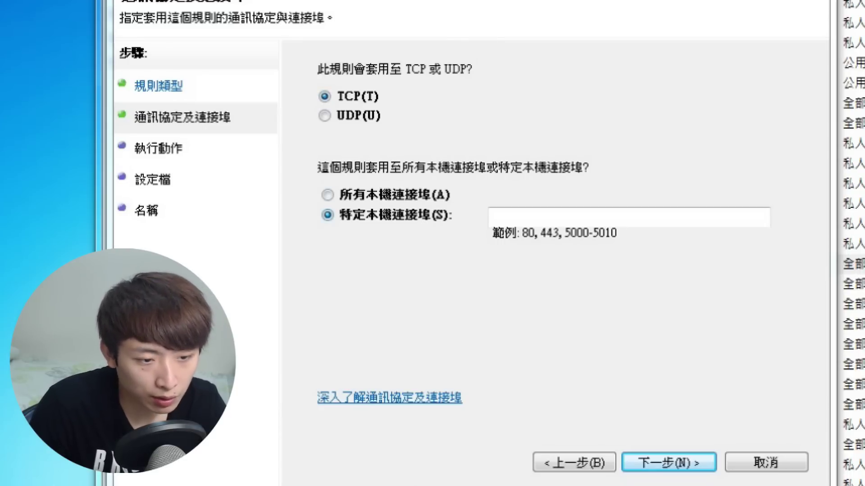
click(491, 217)
text(445)
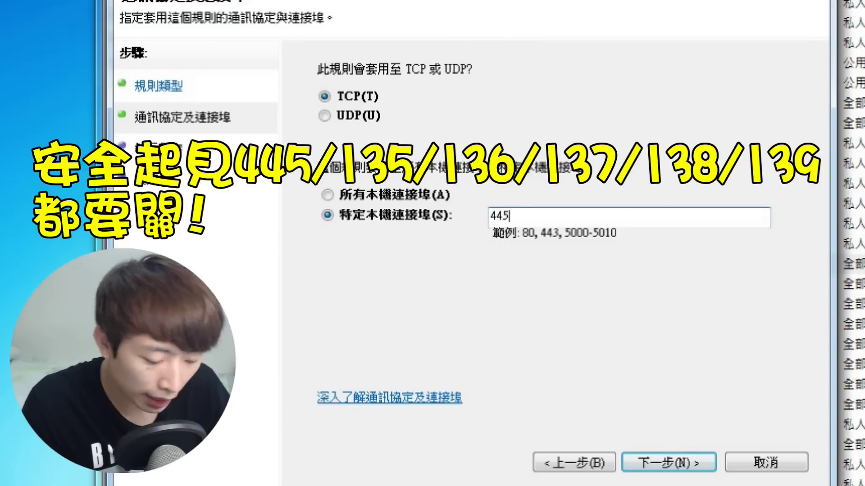
text(,139)
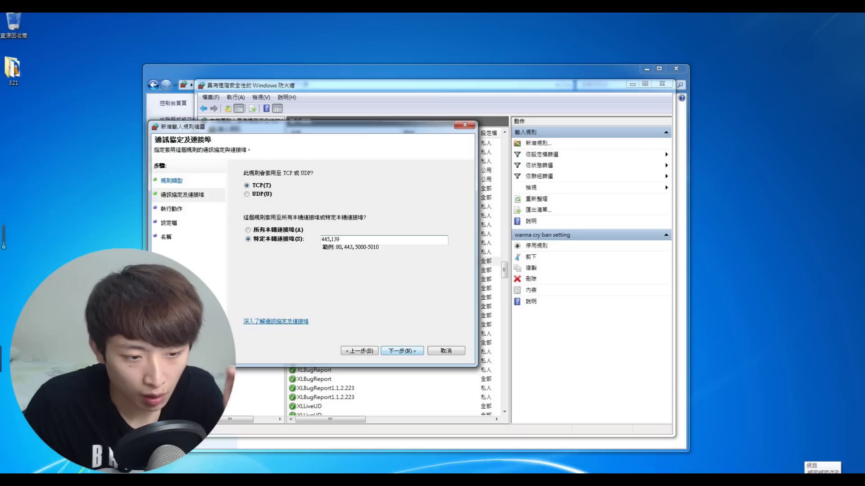
key(Return)
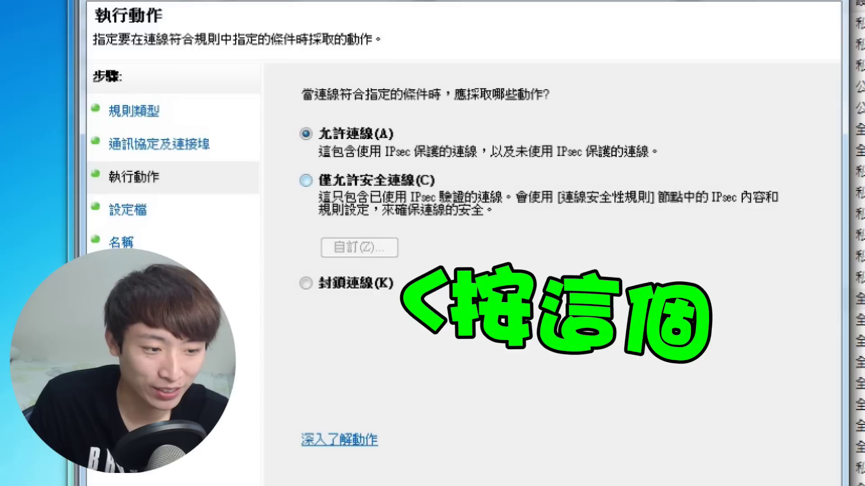
Step: Make the rule block connections on all profiles, save it as HAHA, and start another new inbound rule
click(306, 283)
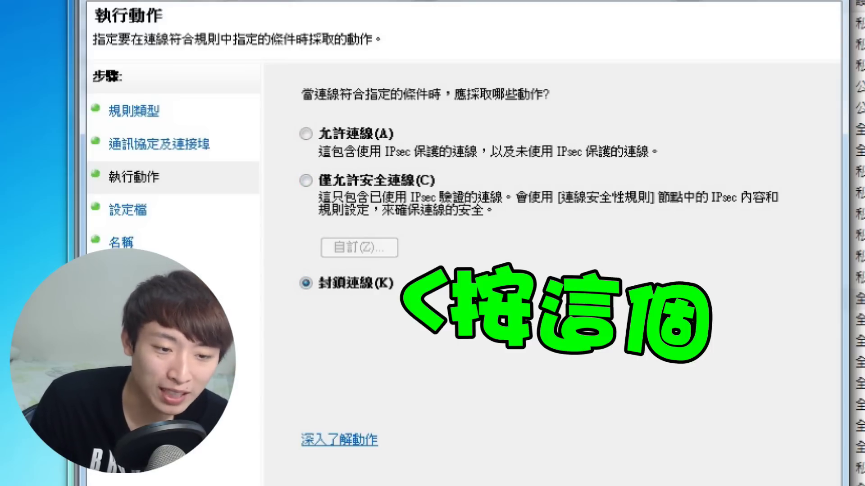
click(402, 351)
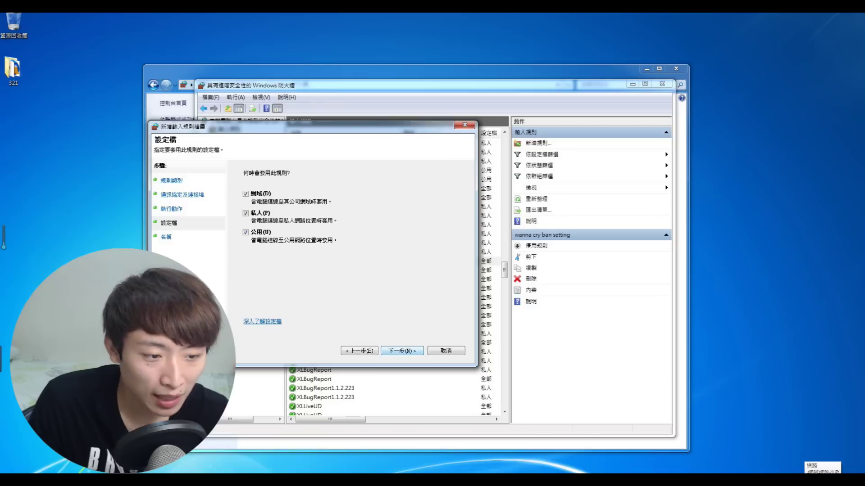
key(Return)
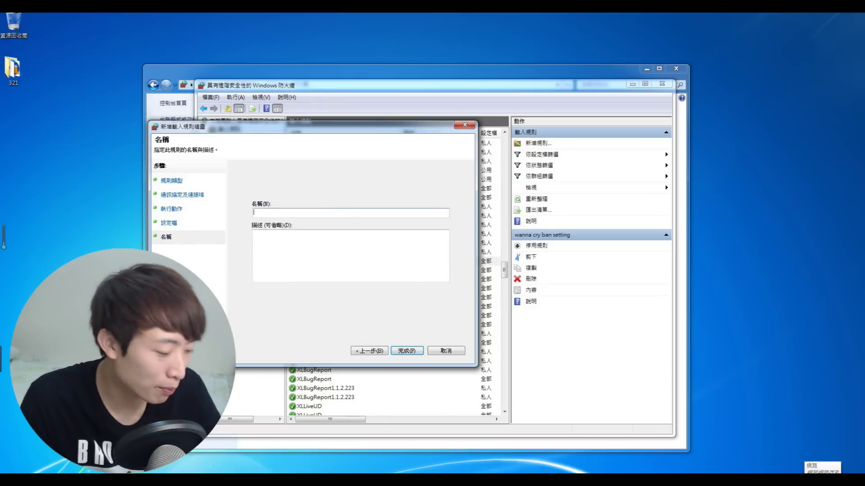
text(HAHA)
drag(315, 127, 673, 133)
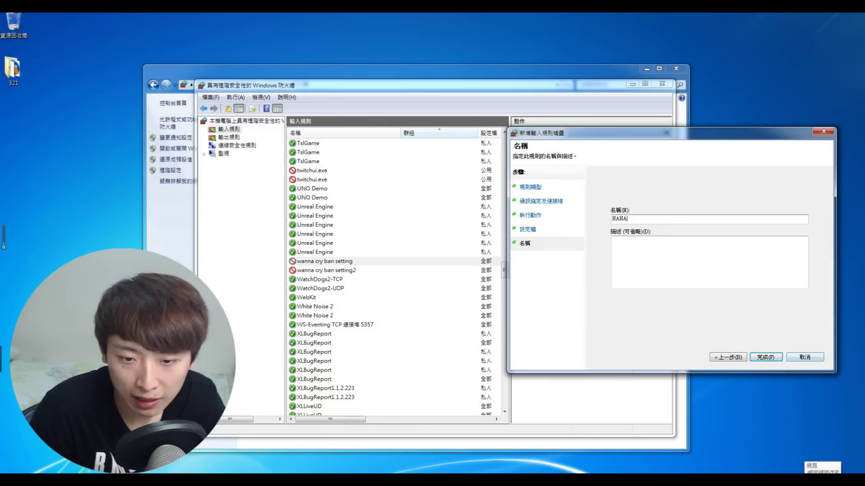
key(Return)
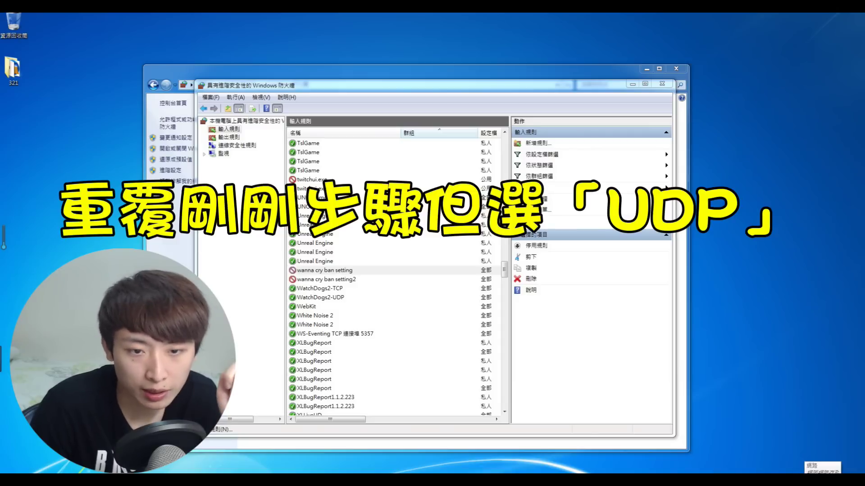
click(539, 144)
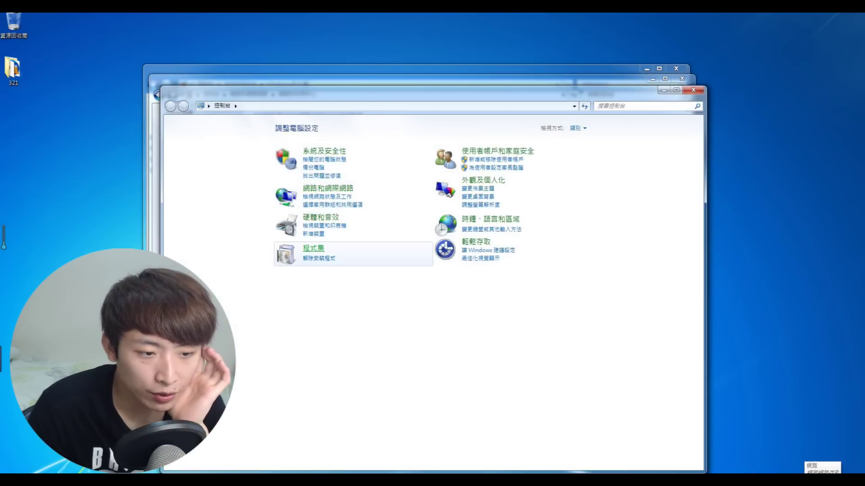
Step: Open the list of Windows features under Programs in the Control Panel and look through its entries
click(313, 248)
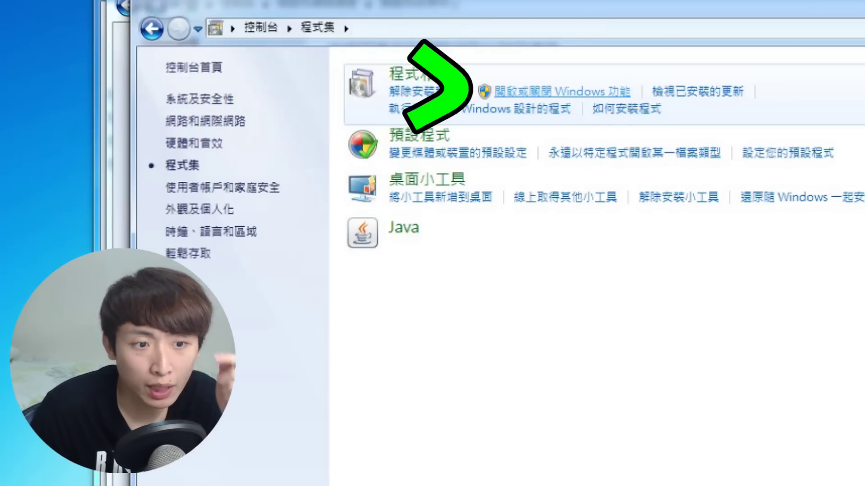
click(562, 91)
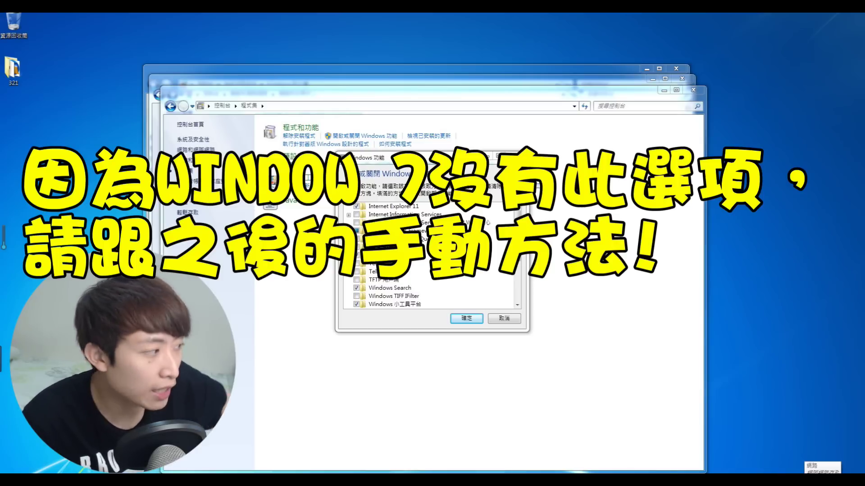
click(393, 206)
scroll(431, 255, down, 4)
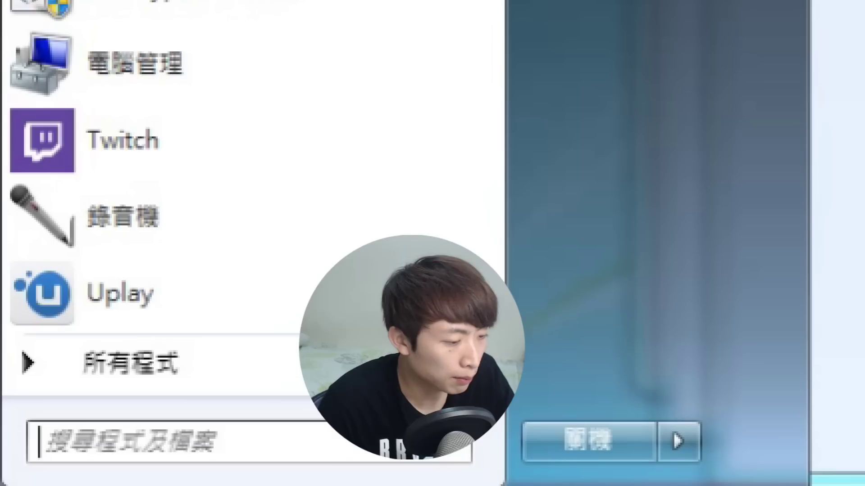
Step: Search for regedit and launch the Registry Editor
text(regedi)
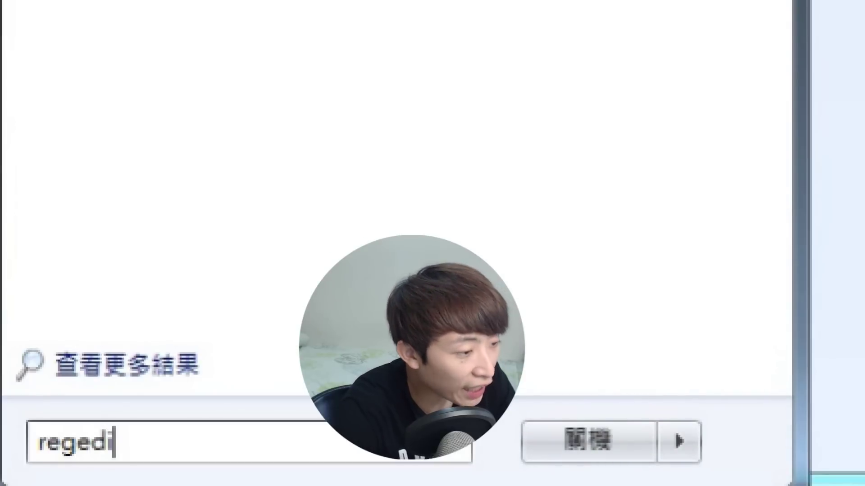
text(t)
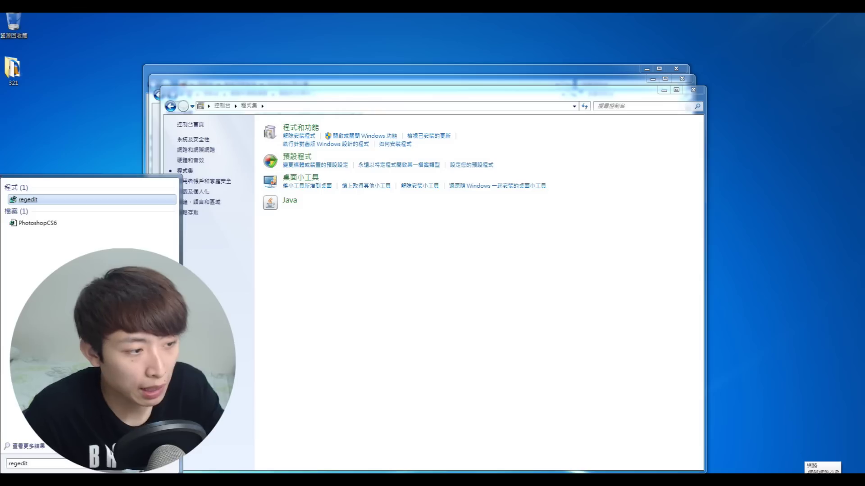
right_click(32, 199)
click(77, 215)
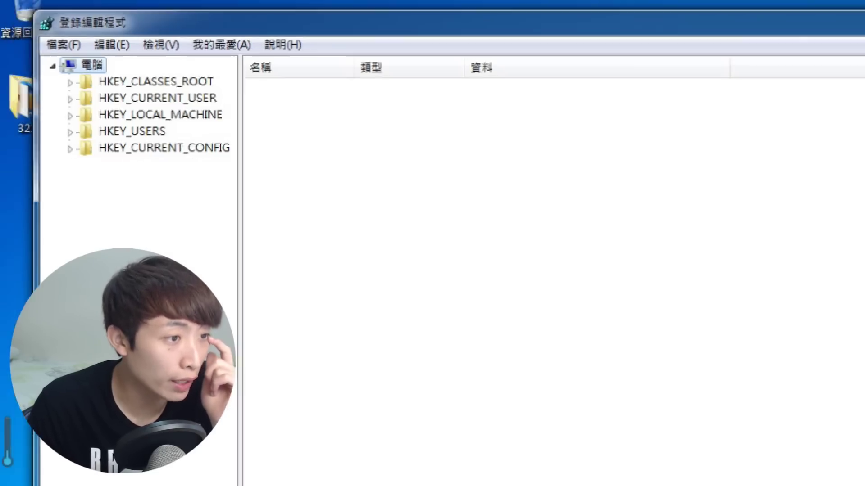
Step: Expand the registry tree down to HKEY_LOCAL_MACHINE\SYSTEM\CurrentControlSet\services
click(78, 125)
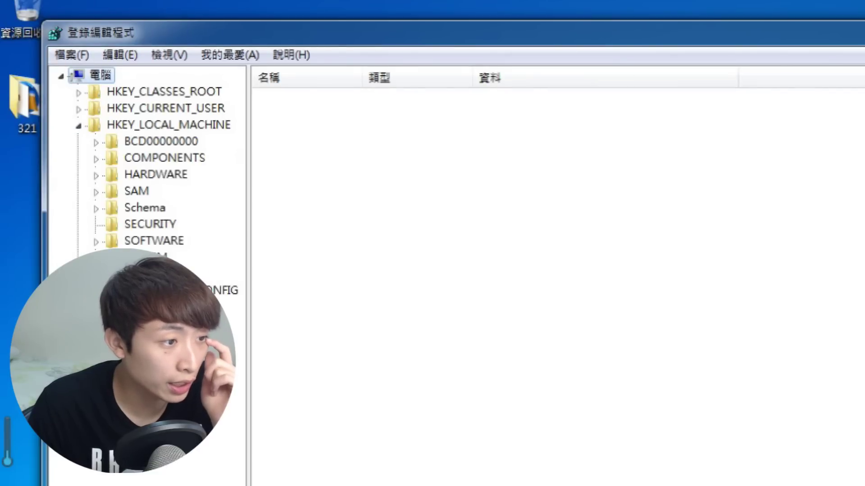
click(168, 125)
click(96, 258)
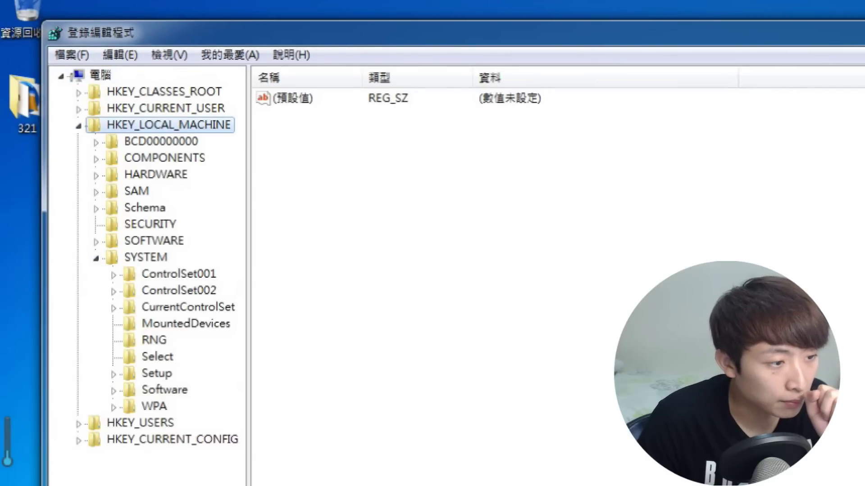
click(188, 307)
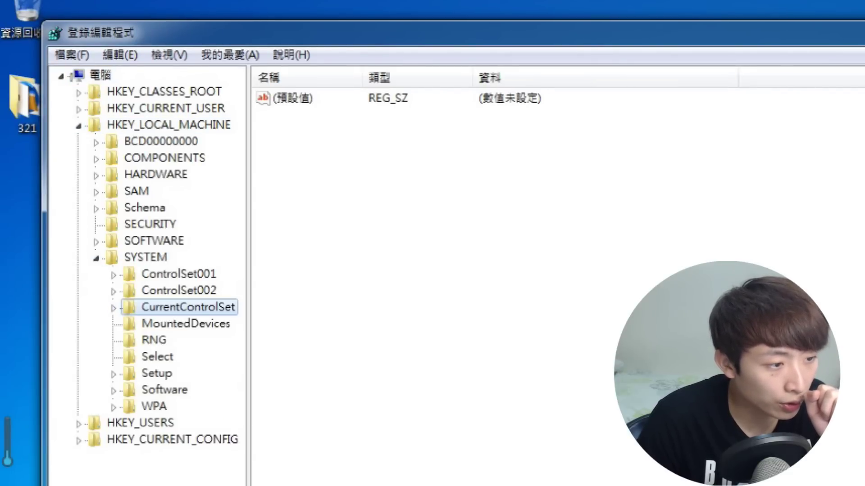
click(113, 309)
click(131, 407)
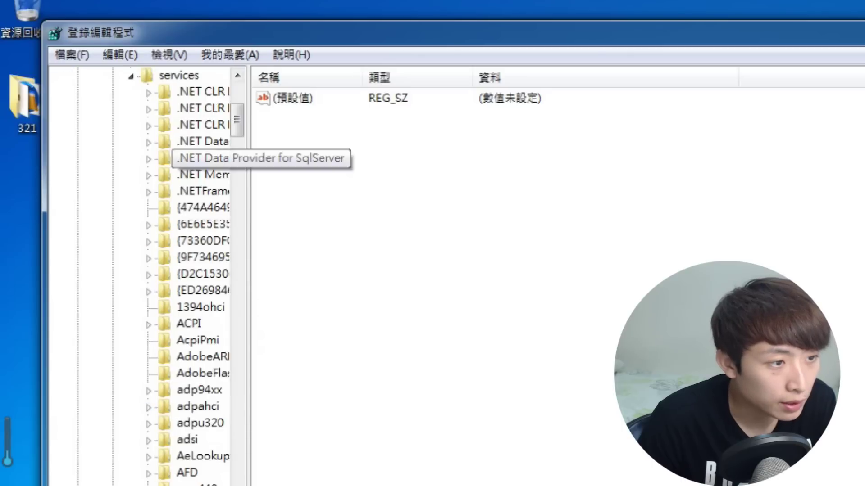
Step: Find the LanmanServer key under services, expand it and display the values of its Parameters subkey
scroll(180, 373, up, 3)
scroll(180, 374, down, 1)
scroll(180, 270, down, 3)
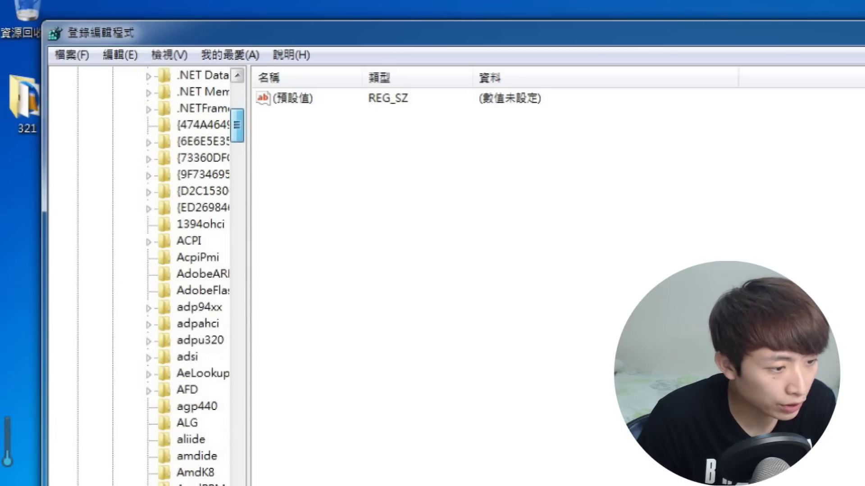
scroll(189, 270, down, 17)
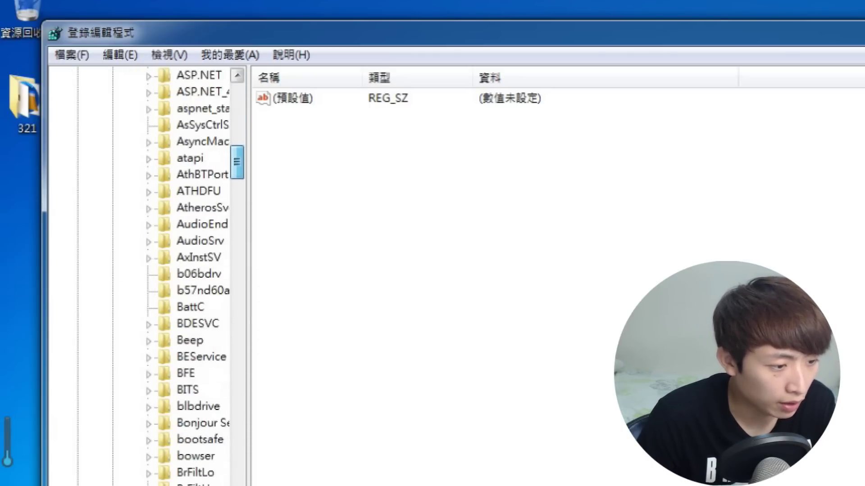
scroll(189, 271, down, 12)
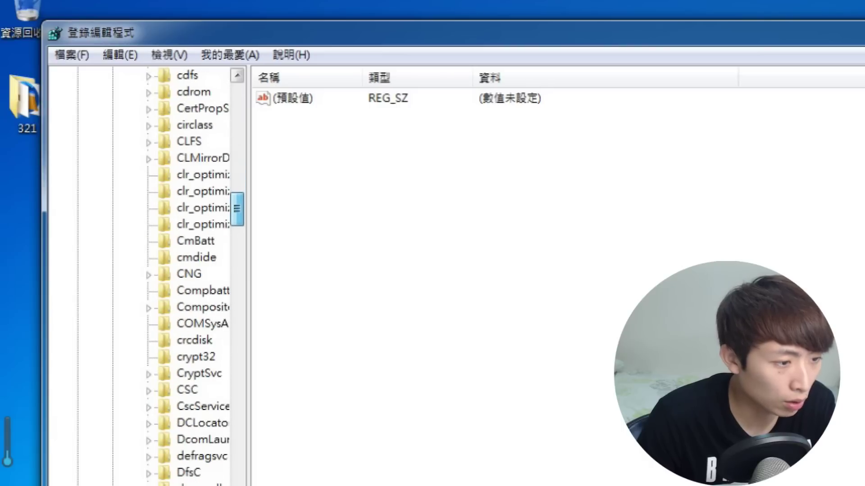
scroll(189, 270, down, 20)
scroll(189, 270, up, 1)
drag(237, 318, 237, 315)
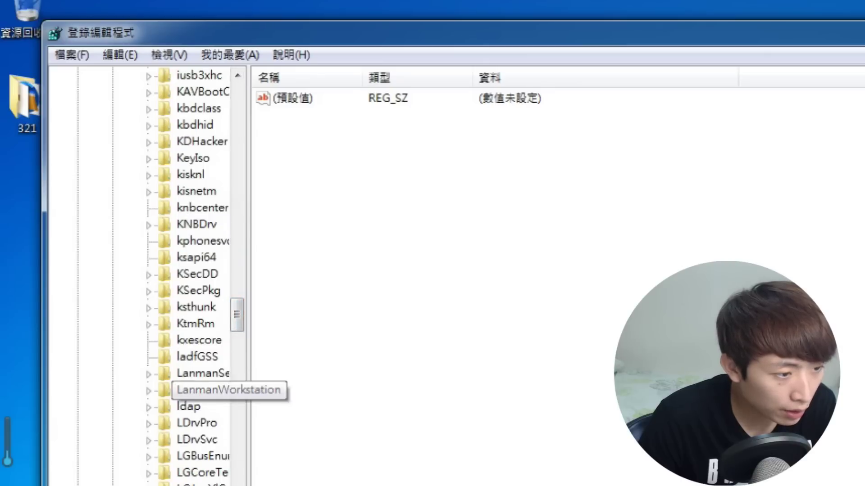
click(203, 373)
click(149, 375)
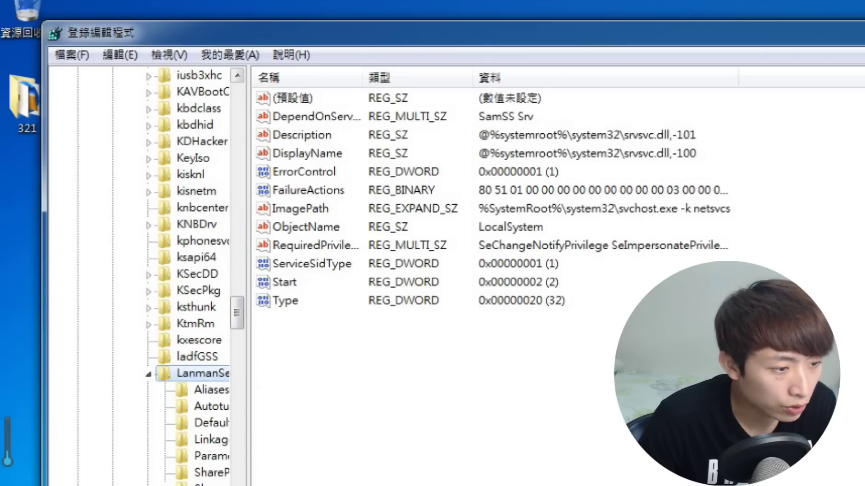
click(211, 456)
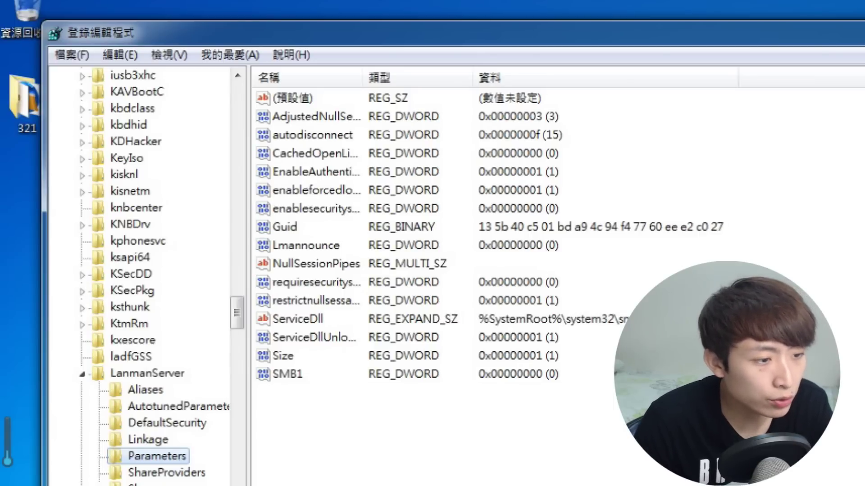
Step: Try to add a new DWORD (32-bit) value named SMB1 to the Parameters key of LanmanServer
key(Tab)
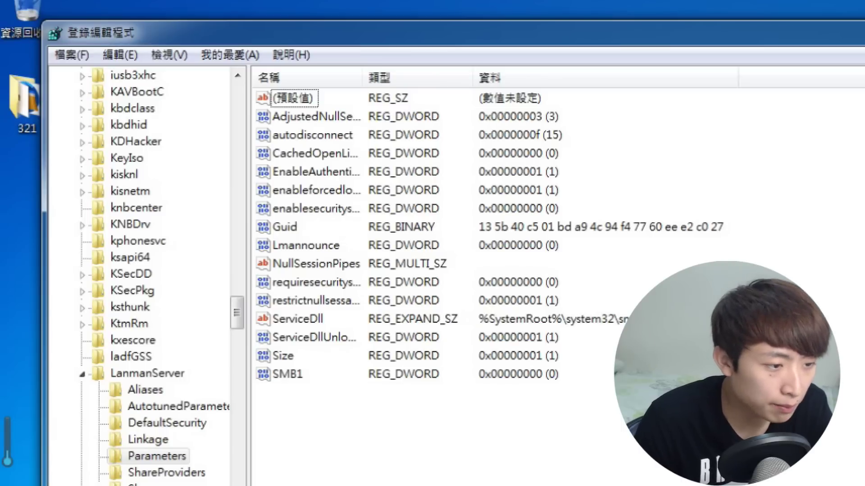
click(287, 374)
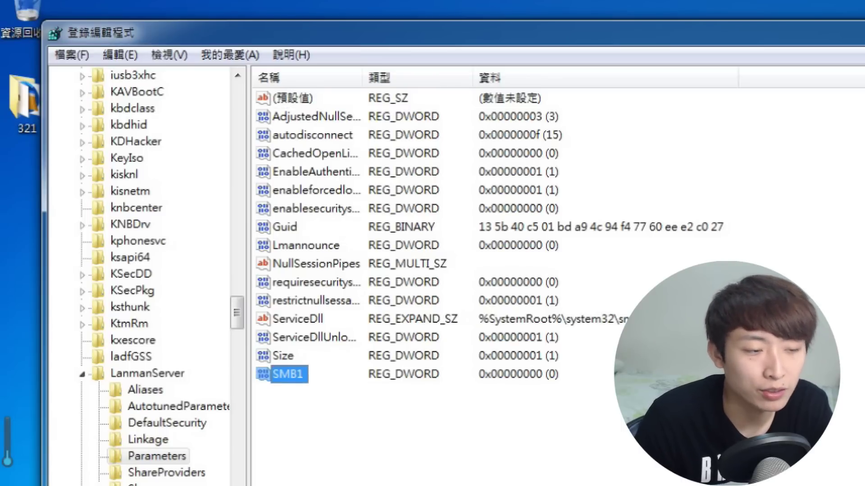
key(ctrl+space)
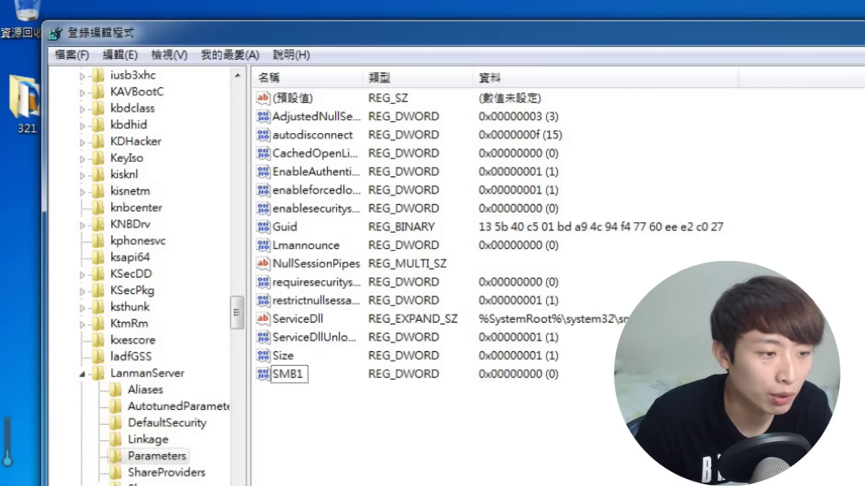
right_click(293, 410)
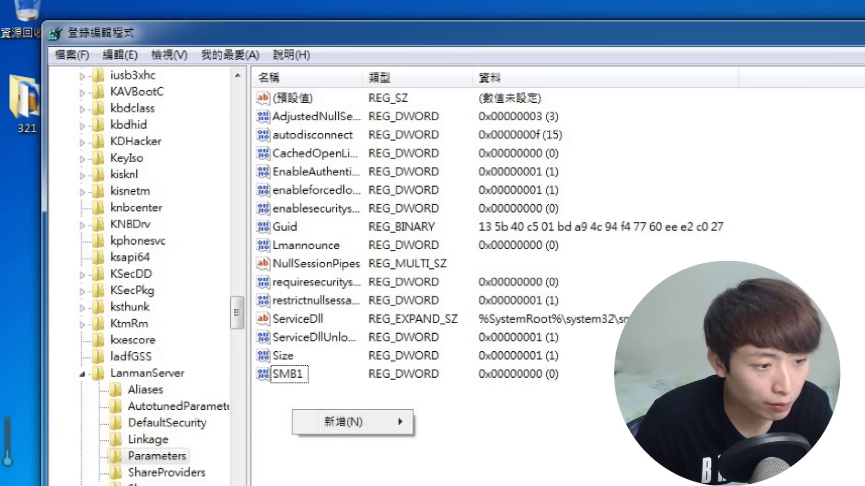
mouse_move(344, 423)
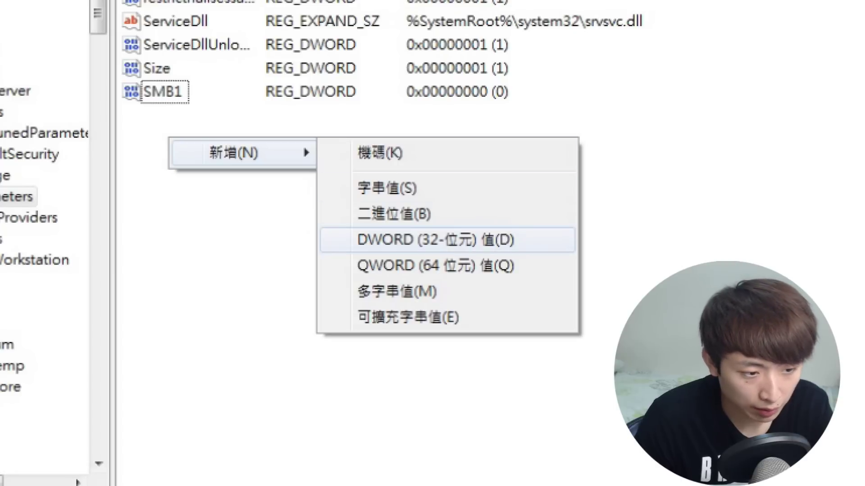
click(435, 240)
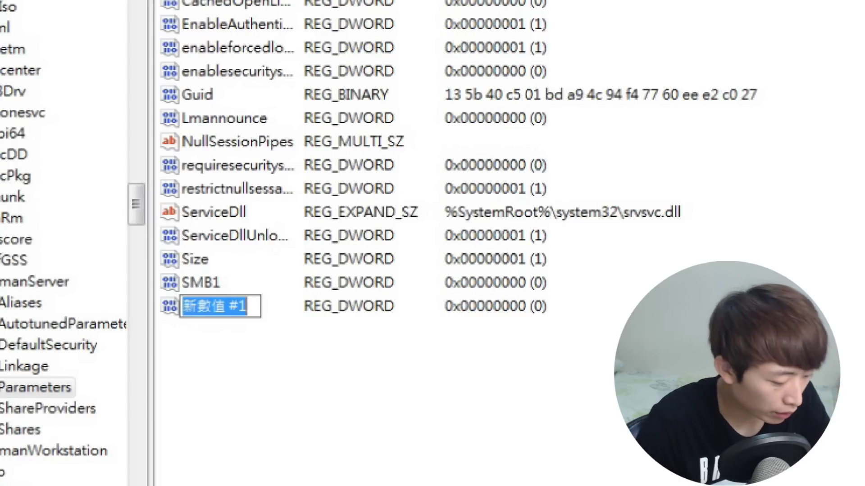
text(SMB)
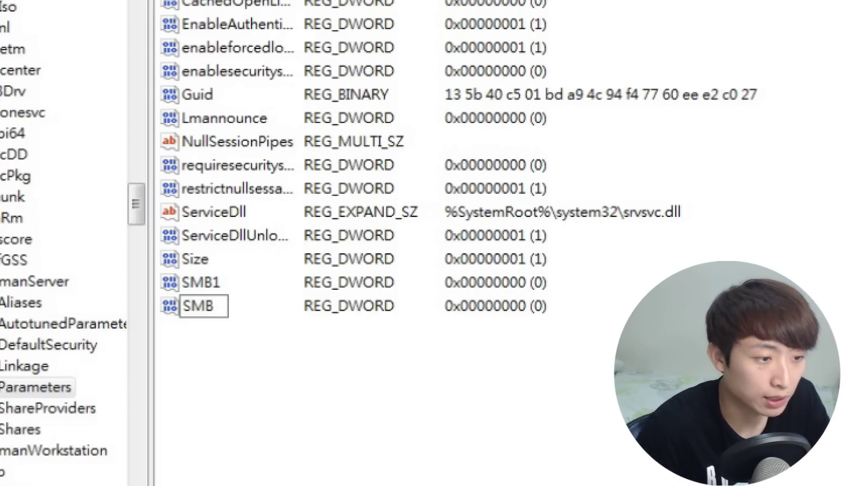
text(1)
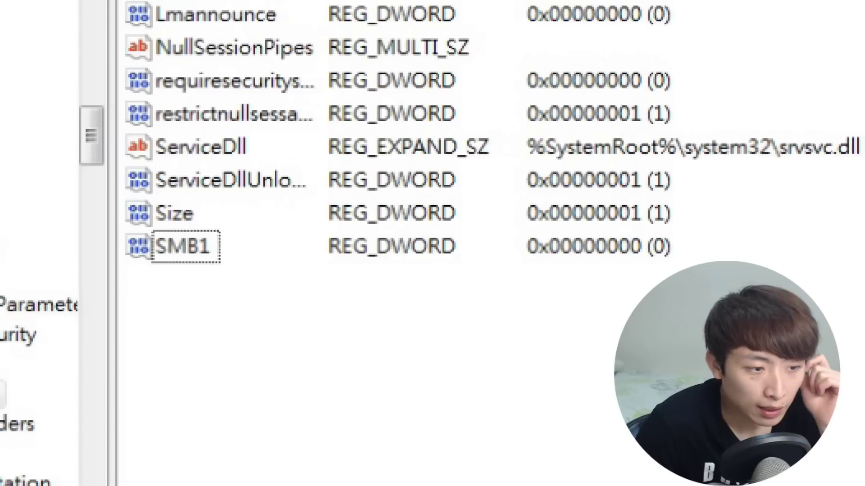